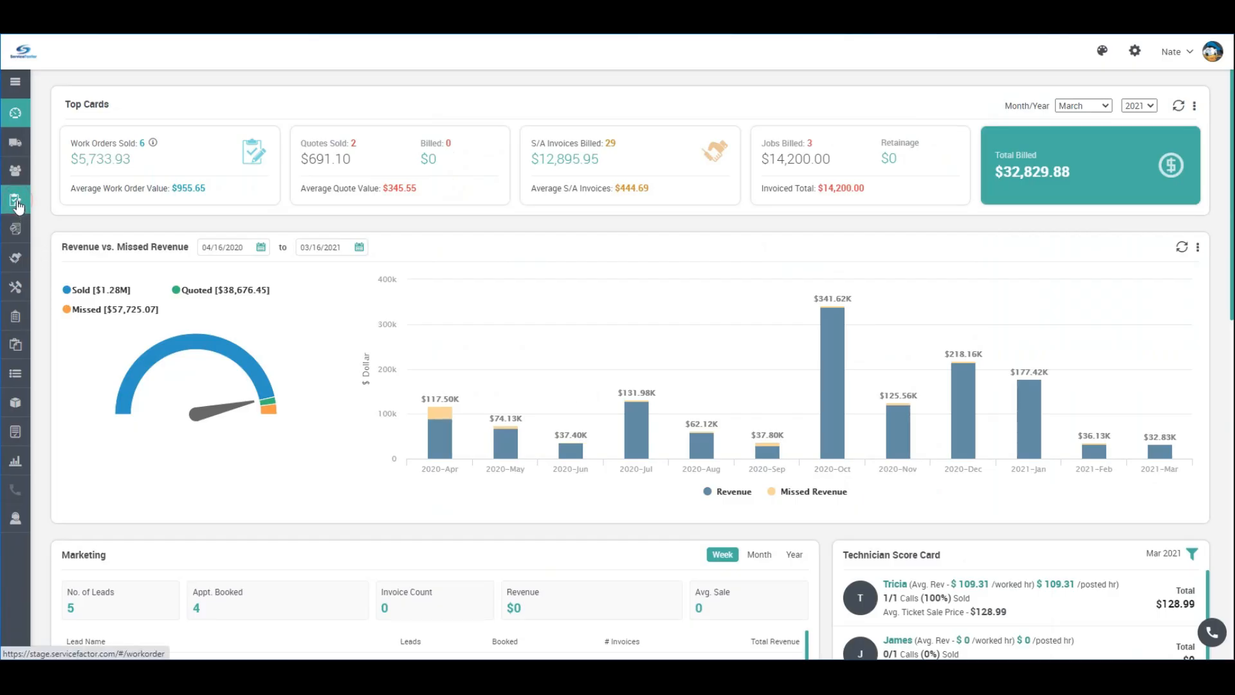
Step: Look up the Res - No Cool work order by its number and open its invoice
left_click(16, 202)
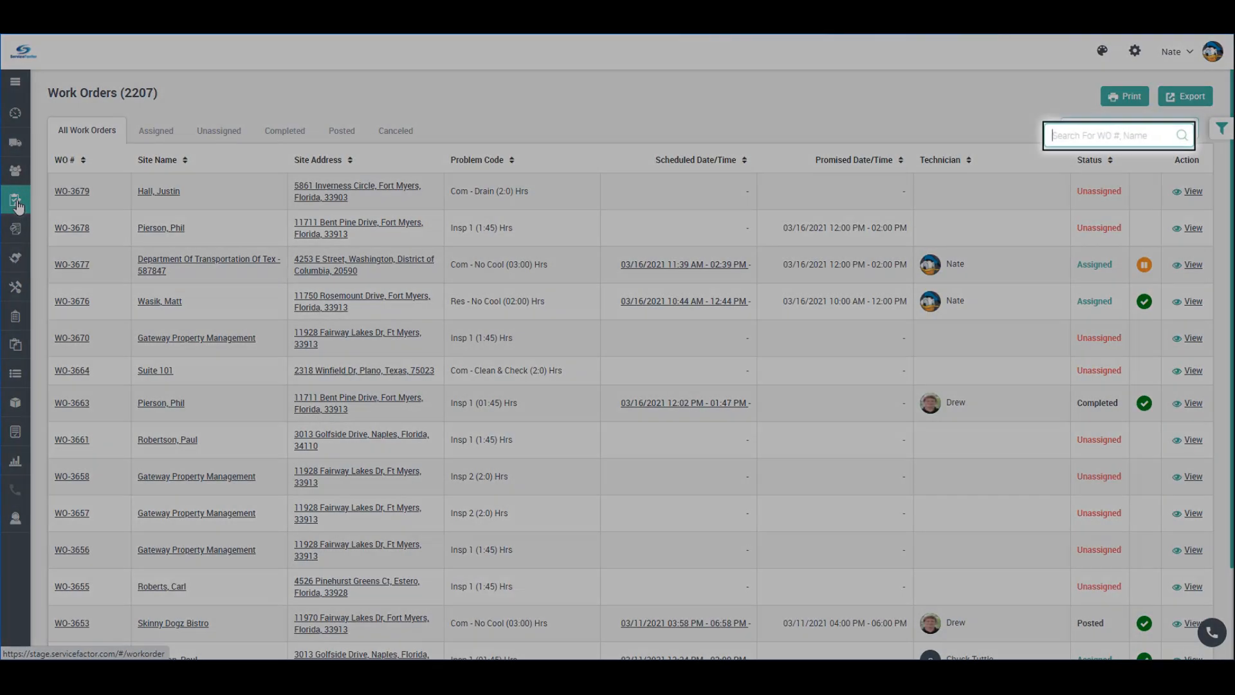
type("3676")
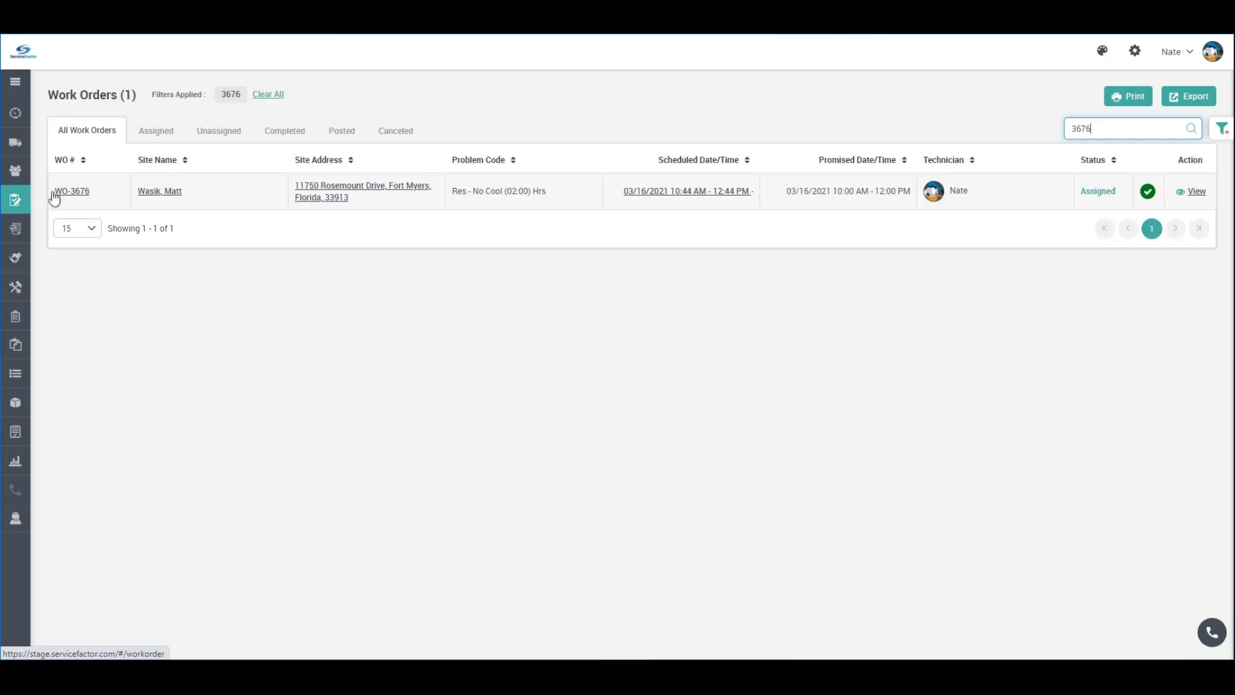
left_click(61, 191)
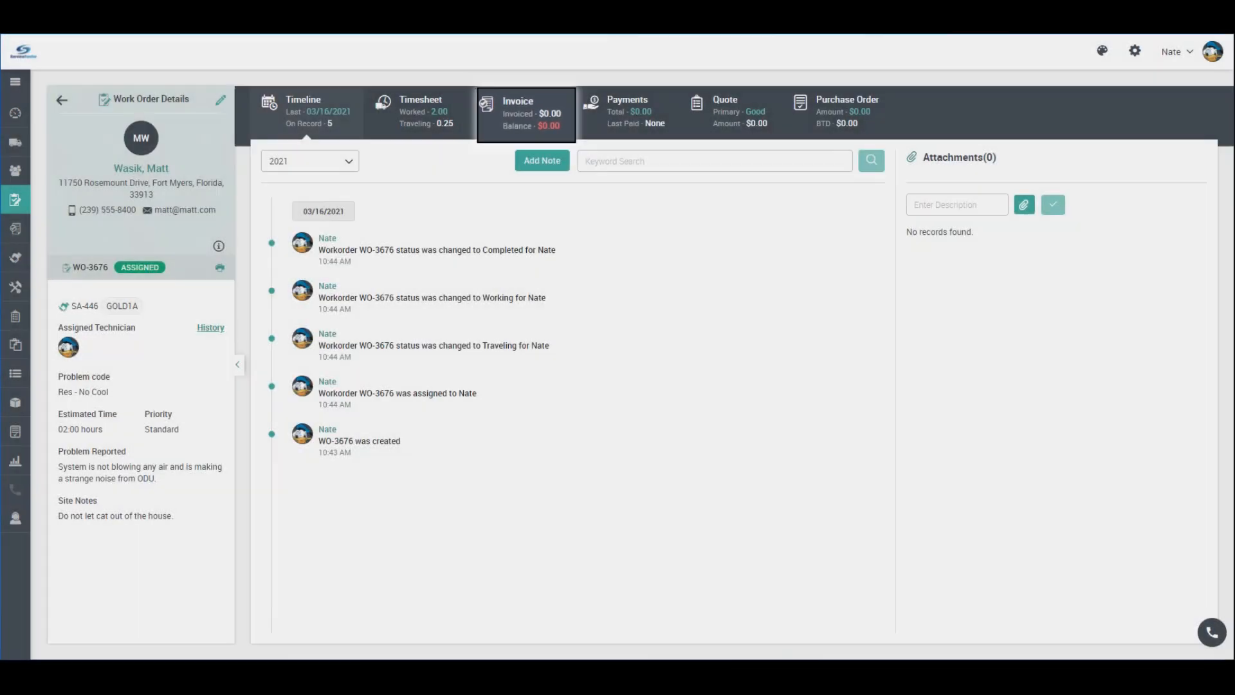
left_click(555, 119)
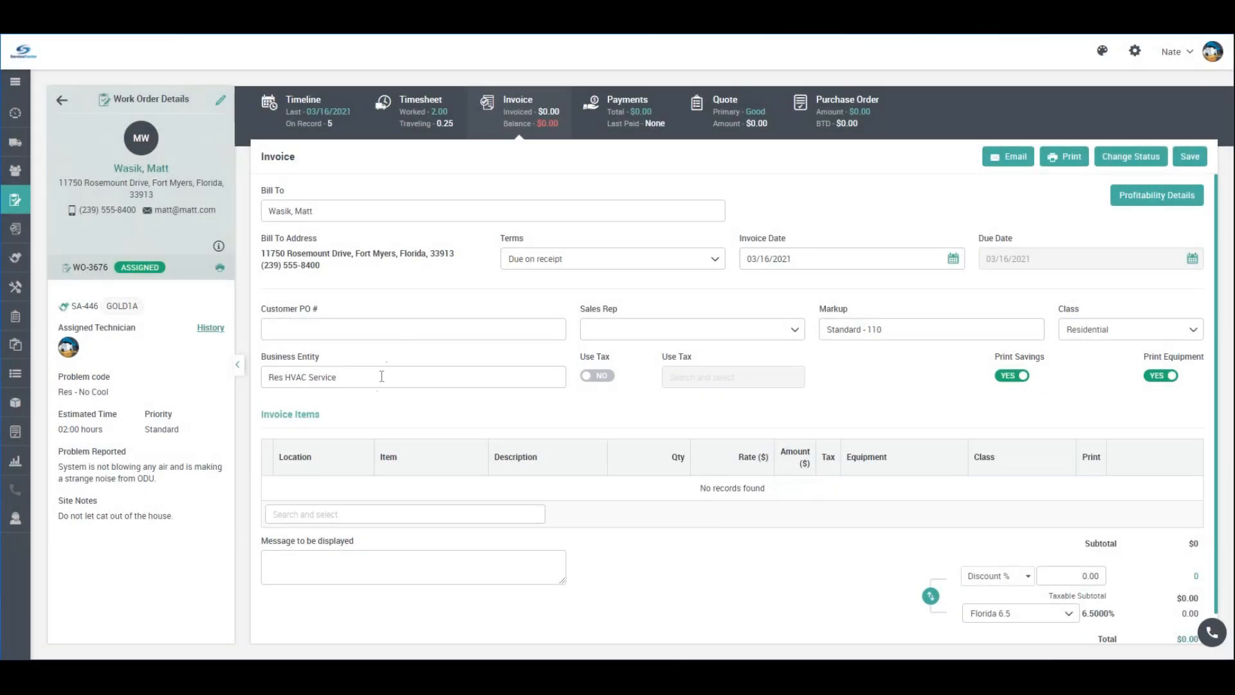
Step: Add the RT Labor 125 item to the invoice with quantity 2.25 and assign it to equipment AC100 - 4TTR6060J
left_click(290, 516)
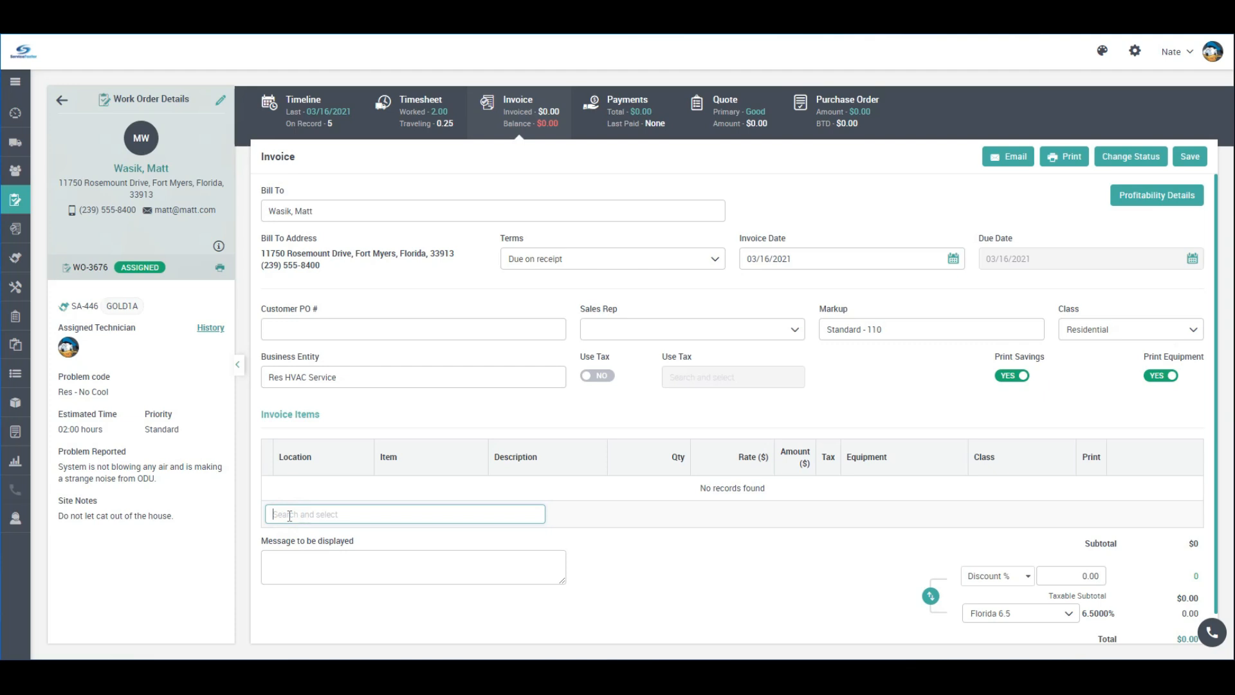
type("regular time")
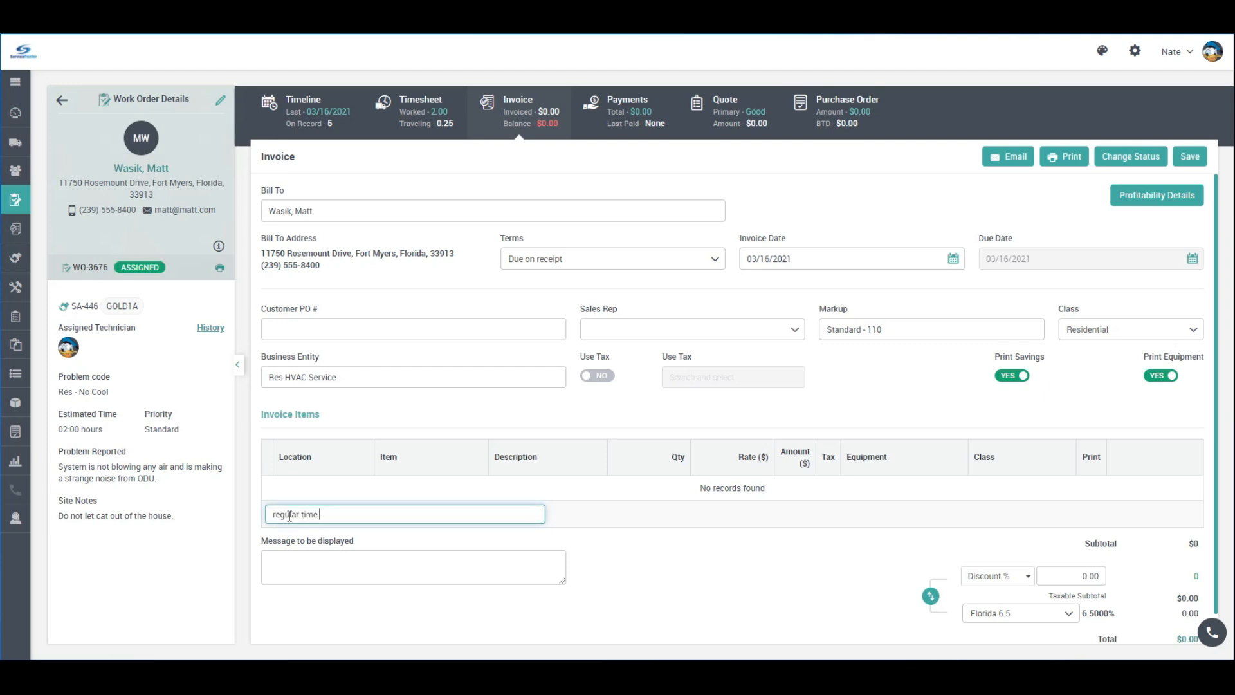
type(" lab")
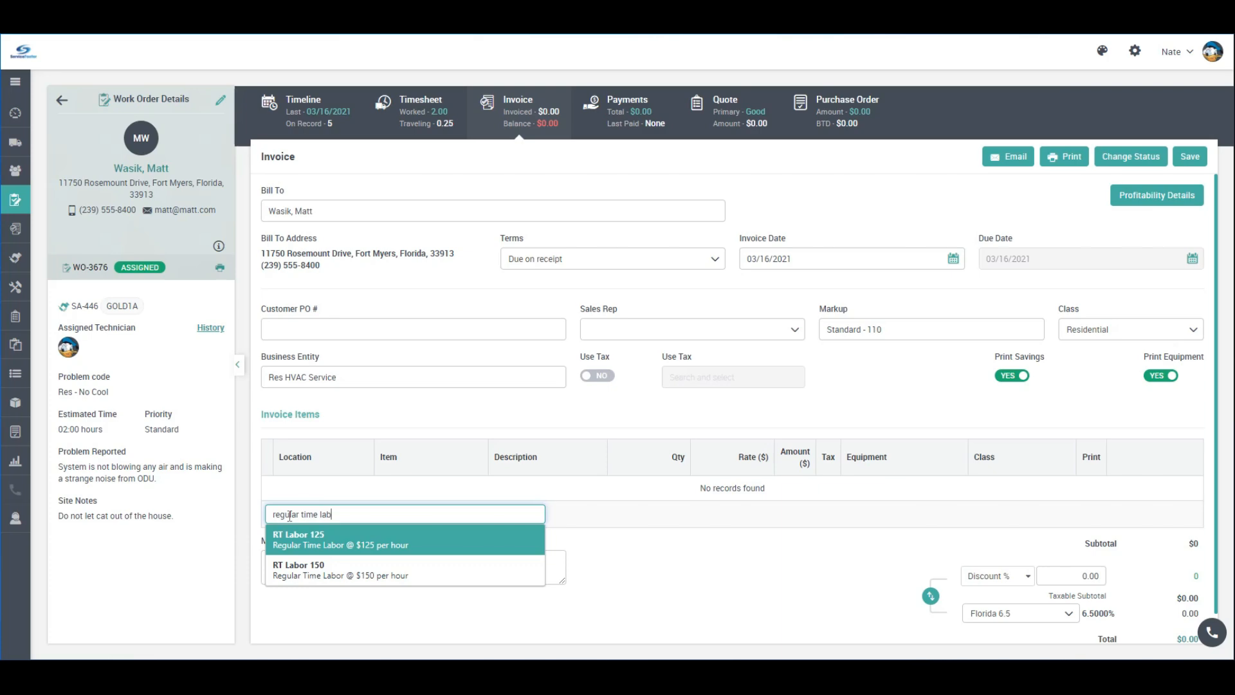
left_click(306, 541)
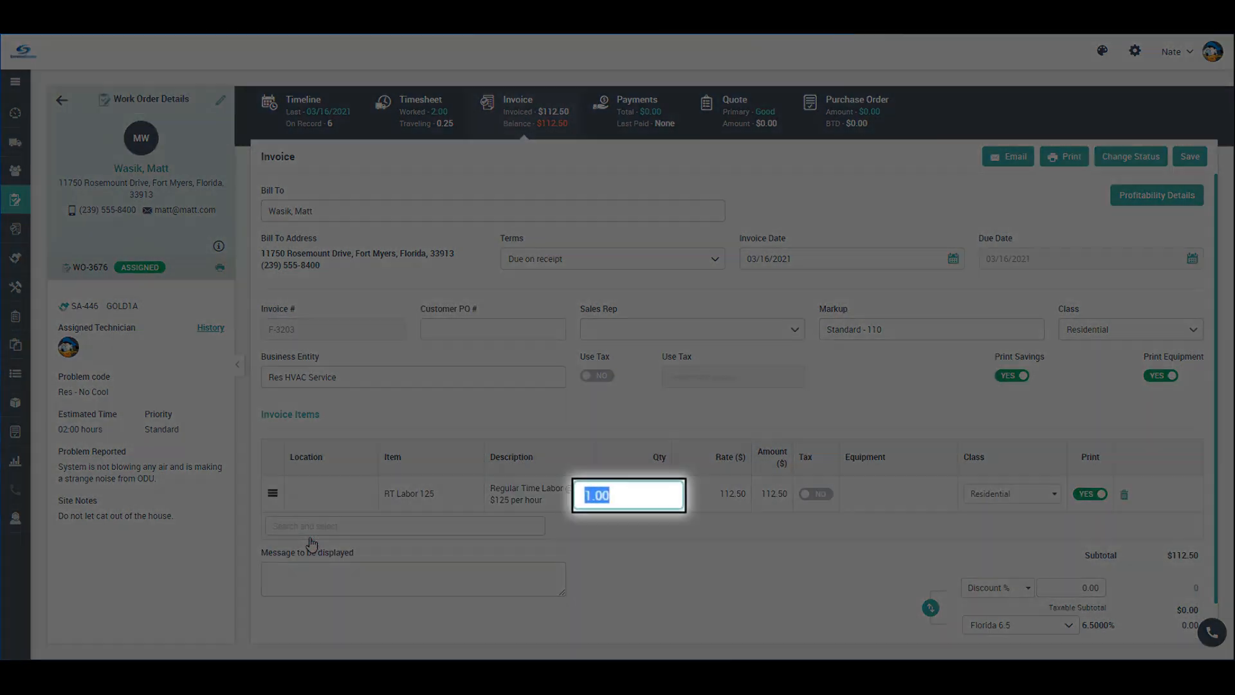
type("2.25")
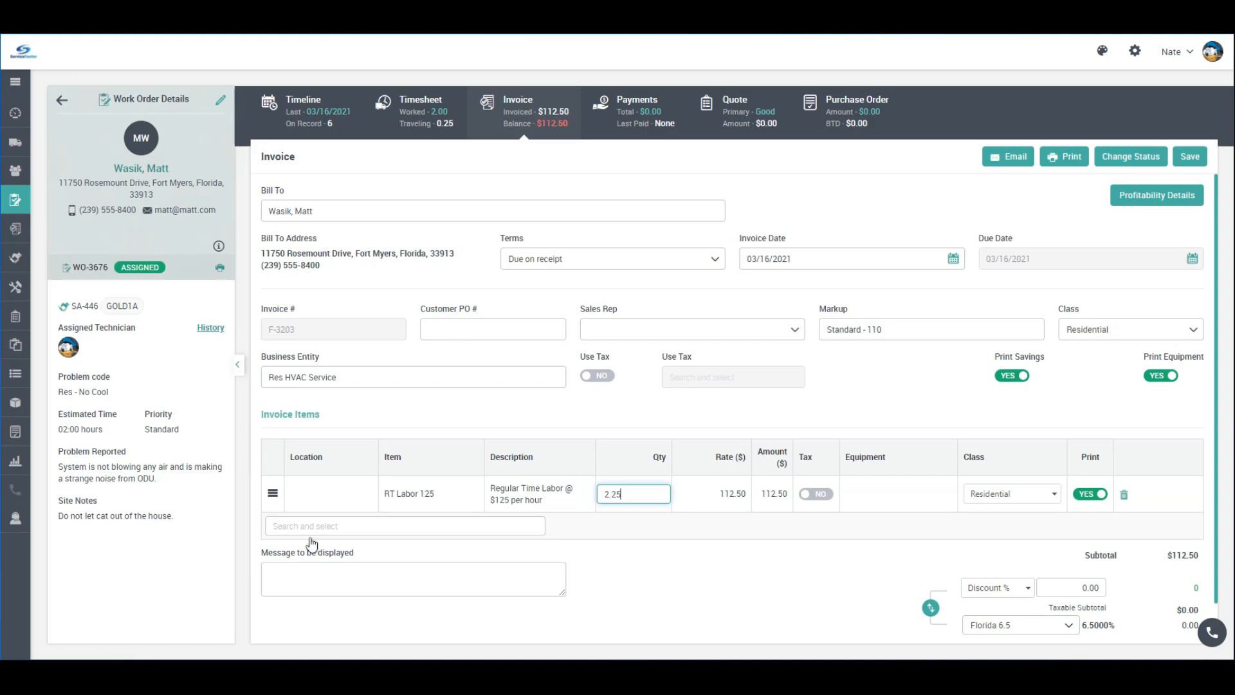
key("Tab")
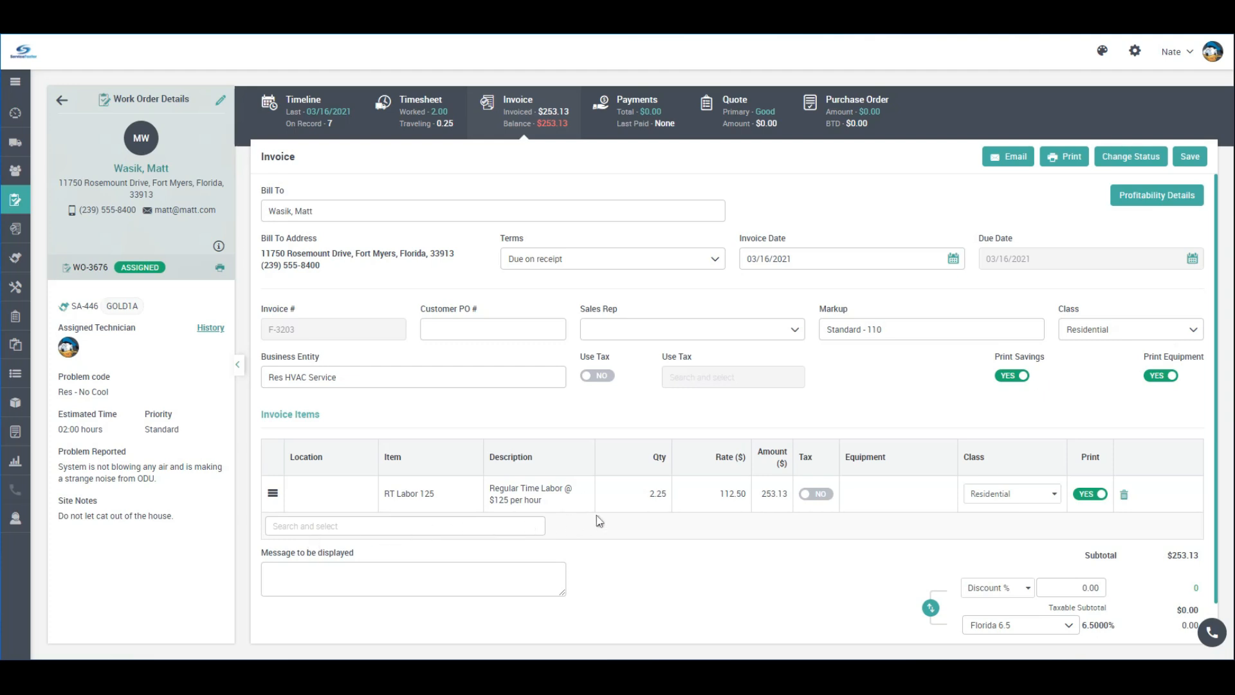
left_click(864, 501)
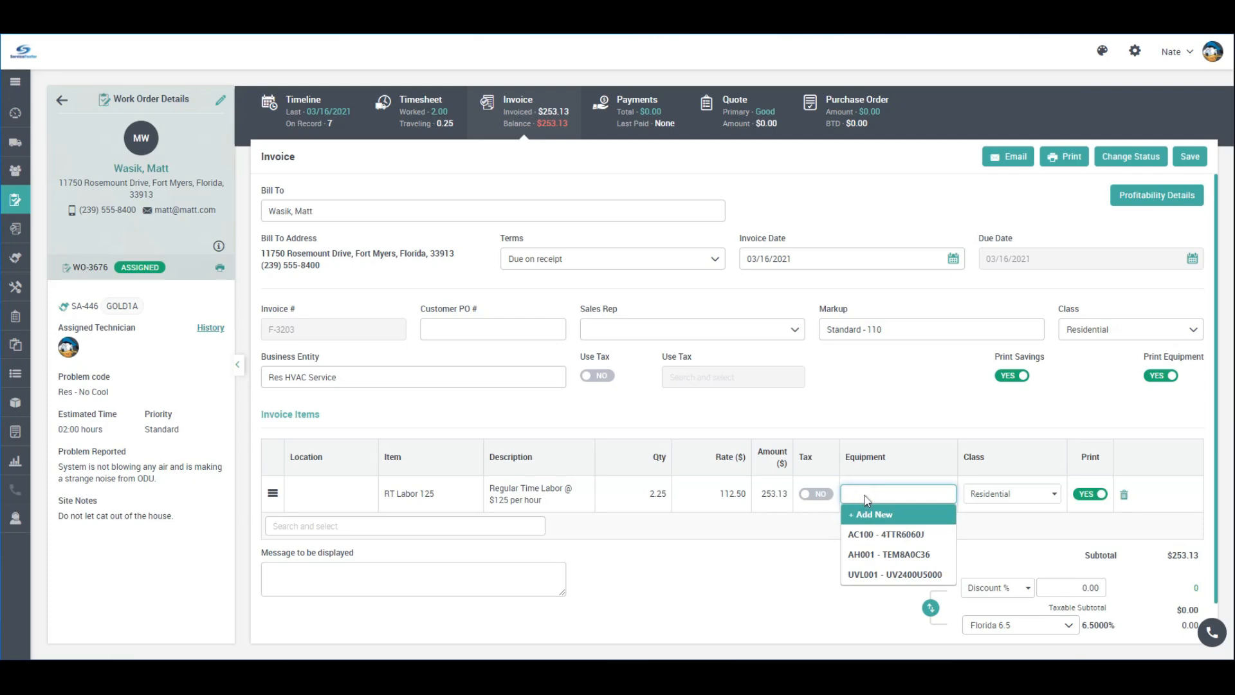
left_click(888, 536)
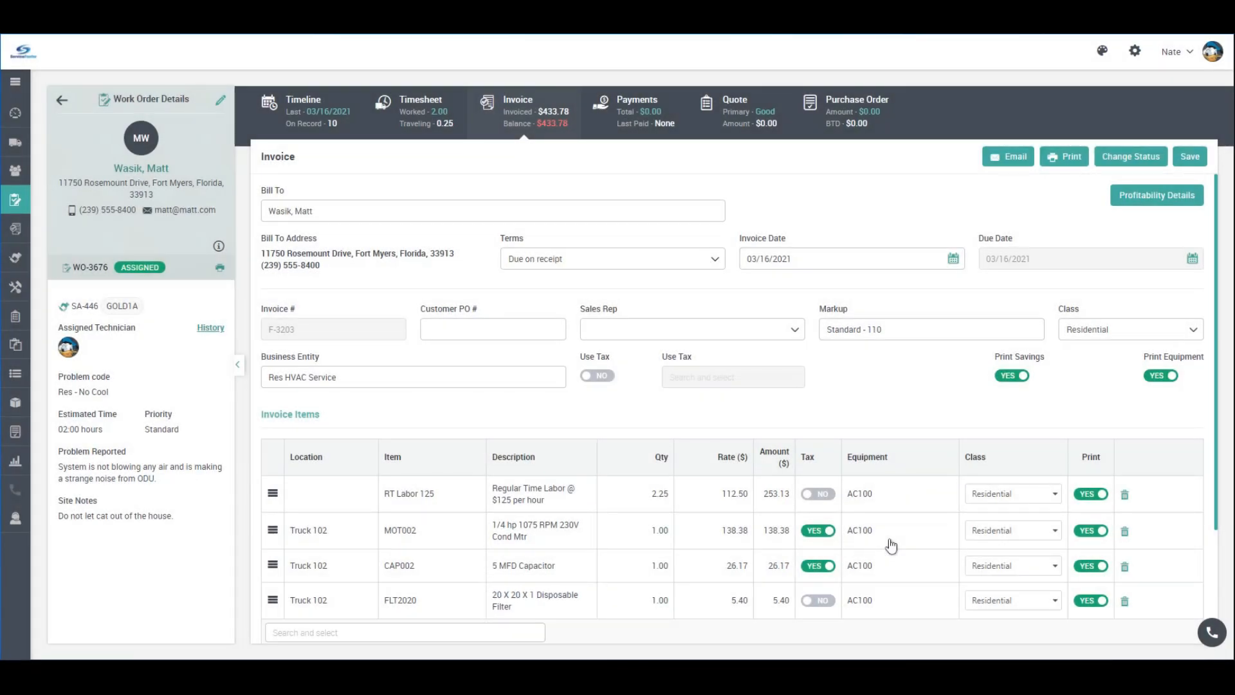
Step: Append "- Existing filter was extremely dirty and should be replaced every 30 days." to the FLT2020 item's description
left_click(595, 611)
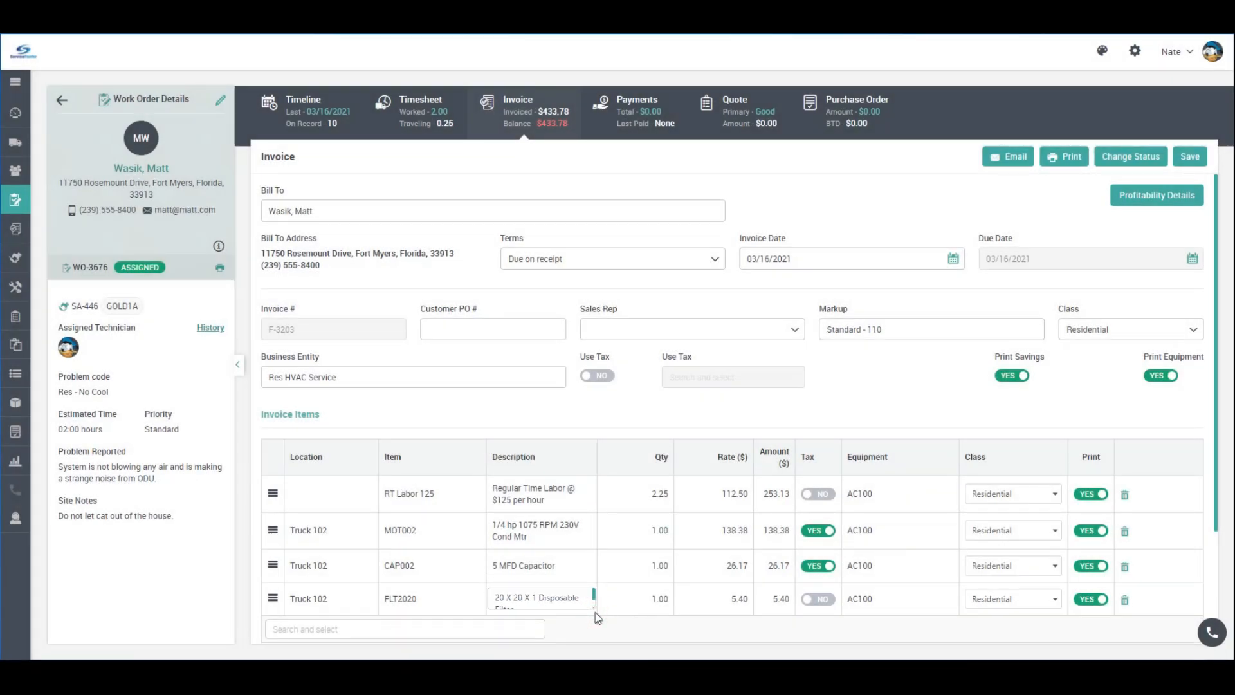
left_click_drag(596, 612, 635, 635)
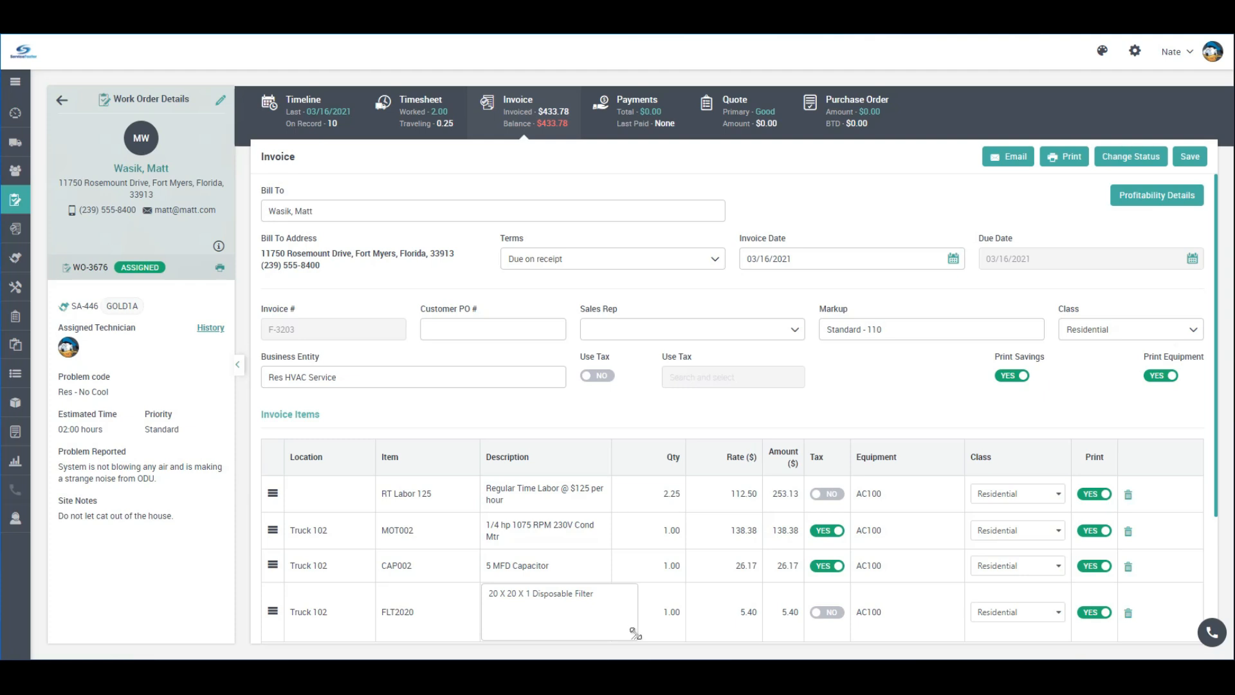
left_click(616, 595)
type("- Existing filte")
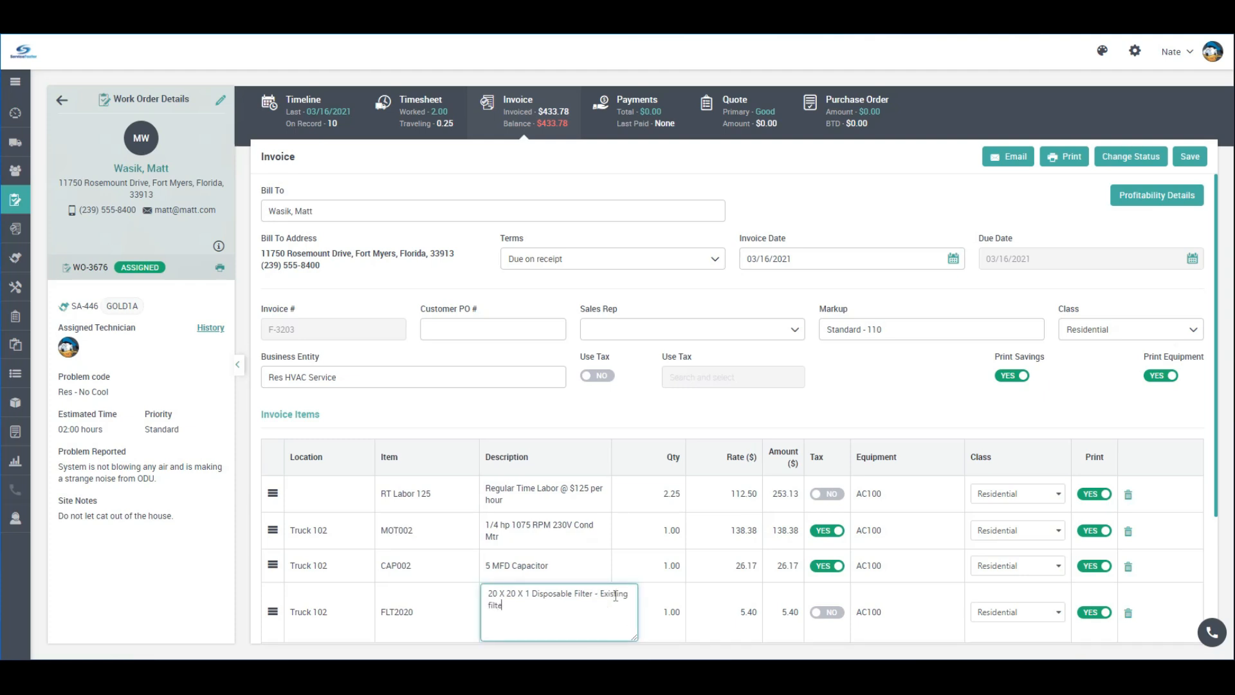
type("r was extremely dirty and should be replaced every 30 days.")
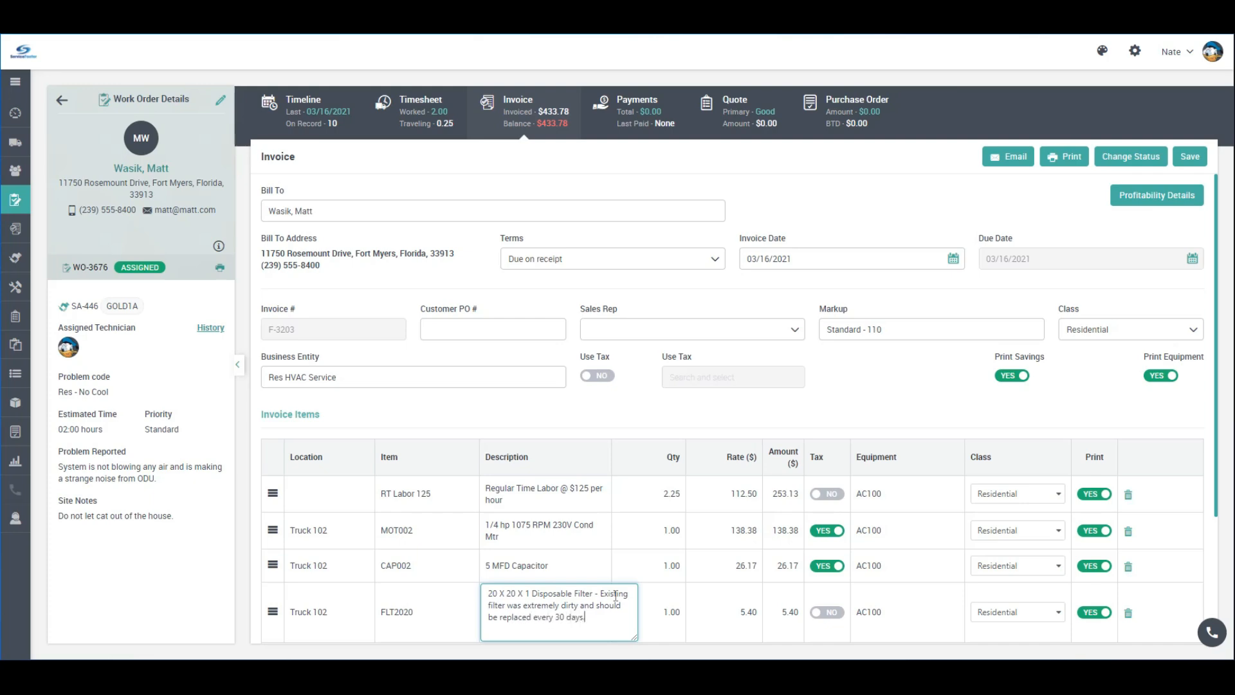
key("Tab")
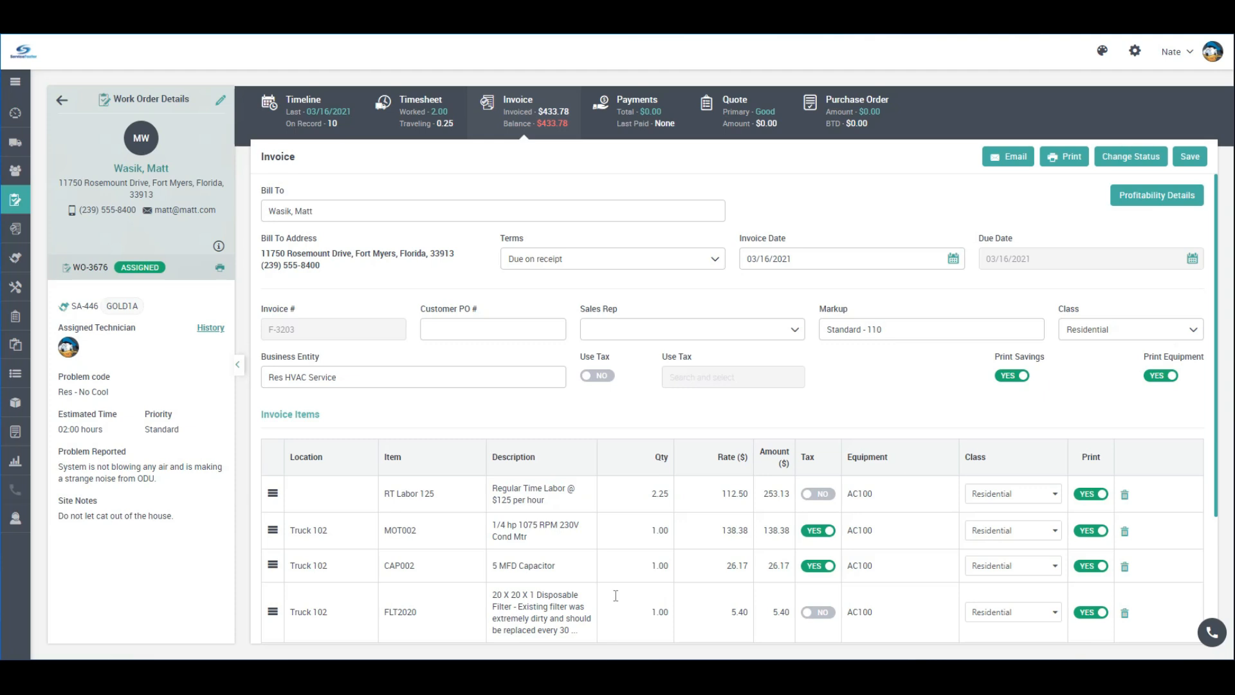
Step: Set the FLT2020 item's rate to 0.00 and exclude that line from printing
left_click(732, 612)
type("0.0")
key("Return")
left_click(1088, 612)
Step: Add a Subtotal (Subtotal from Above) item to the invoice and move it above the FLT2020 line
scroll(1043, 565, "down", 3)
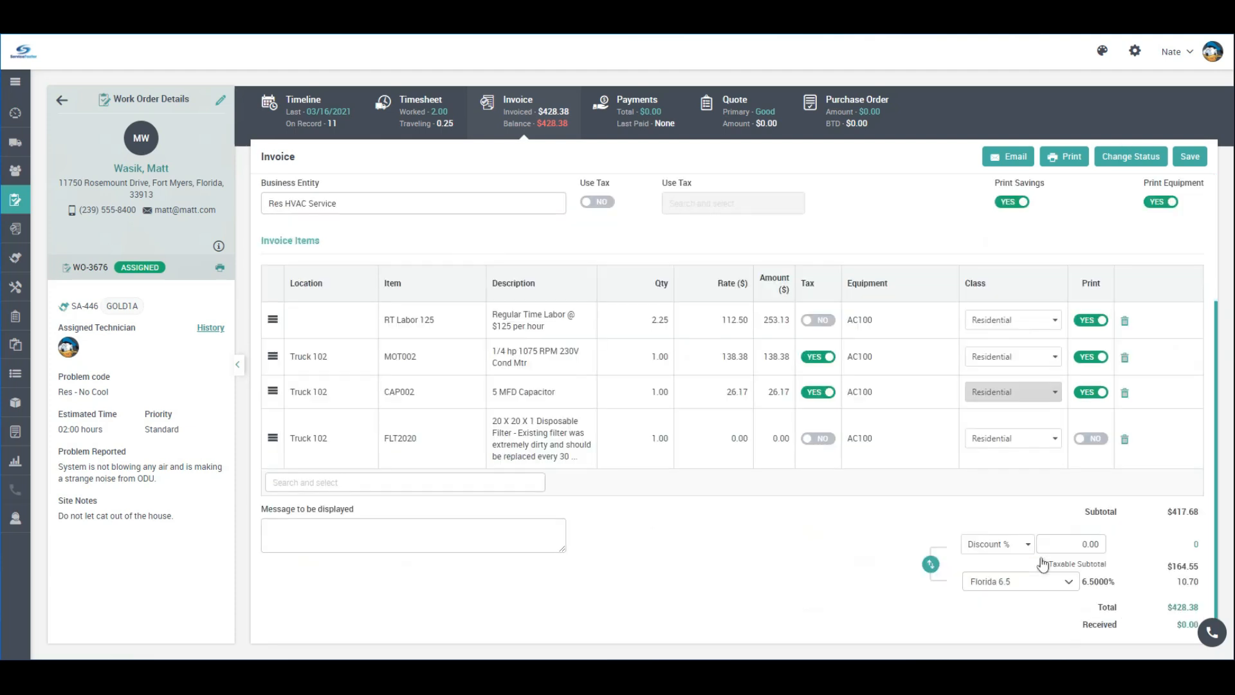
type("subtotal")
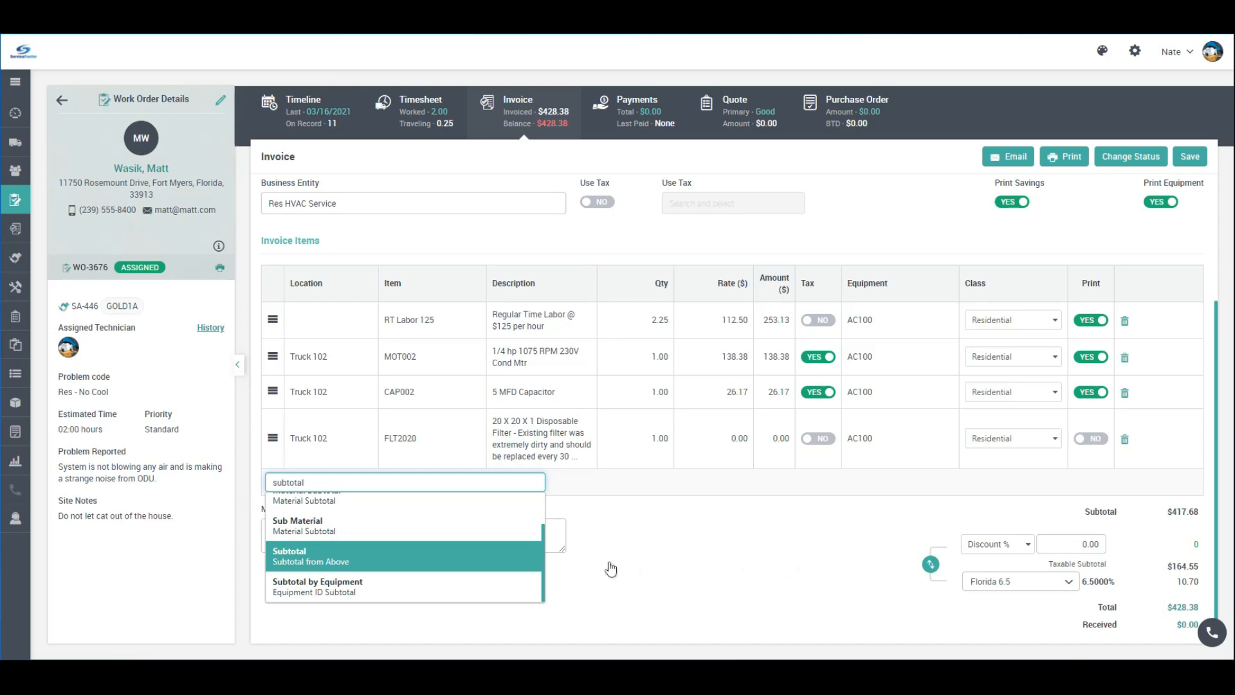
left_click(467, 570)
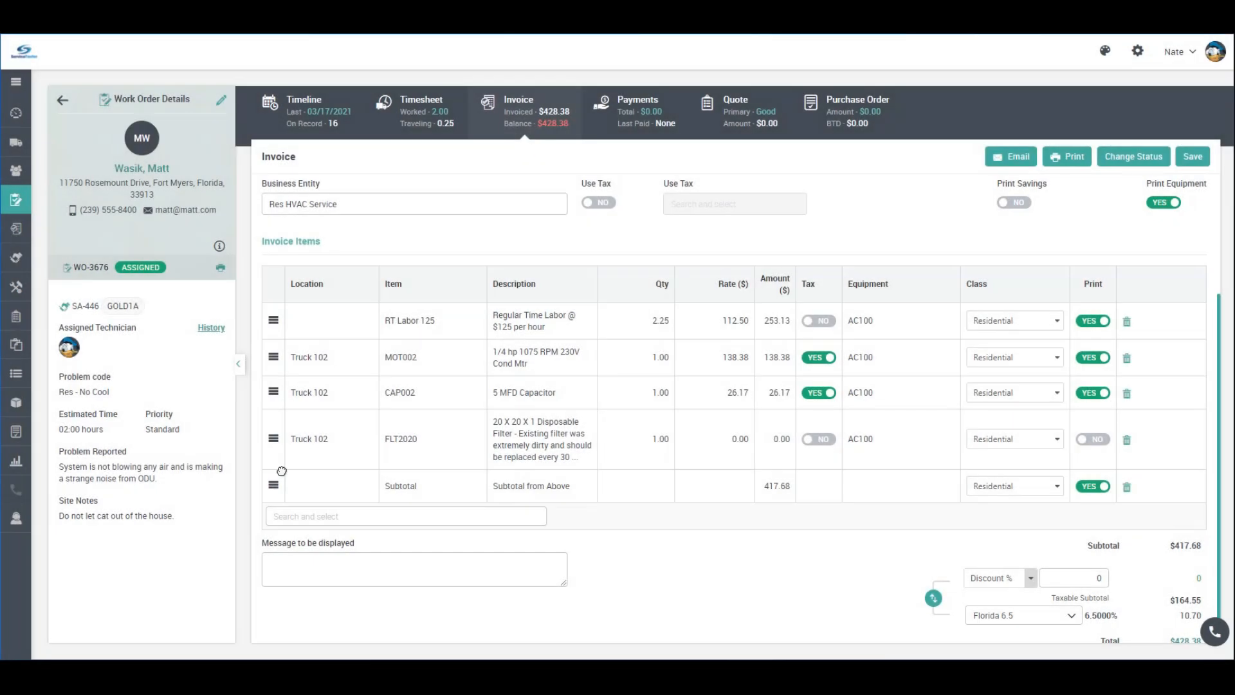
left_click_drag(276, 475, 276, 423)
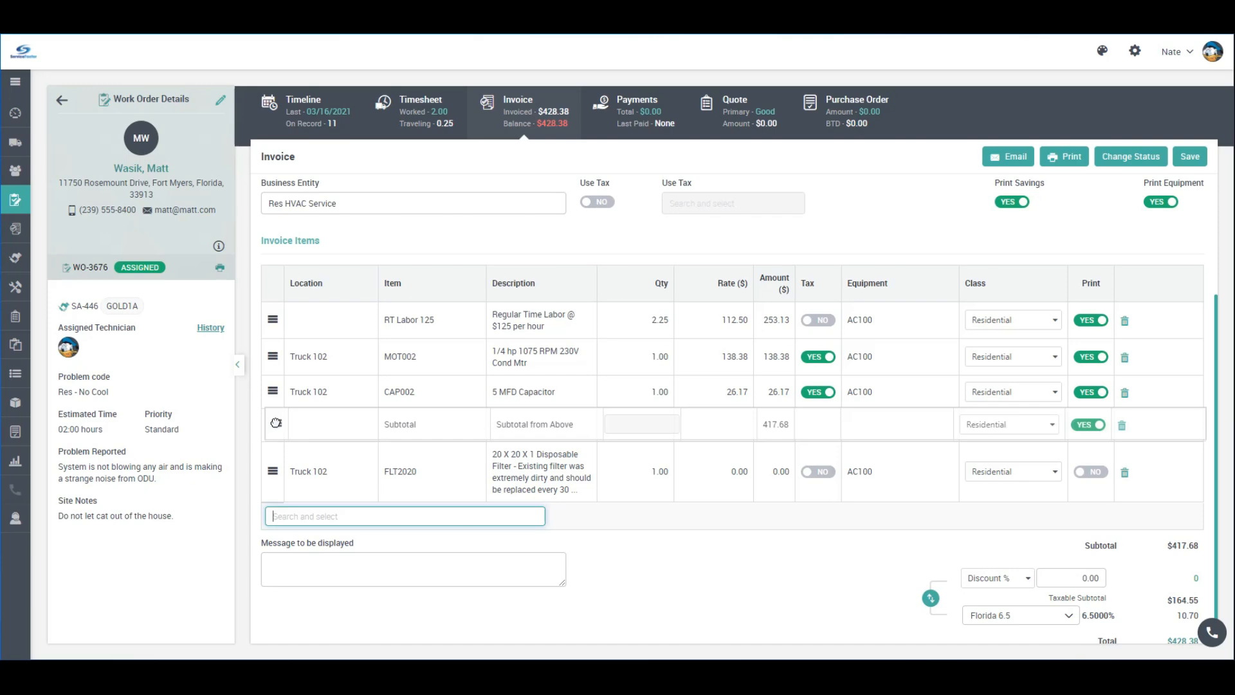
left_click_drag(276, 423, 274, 423)
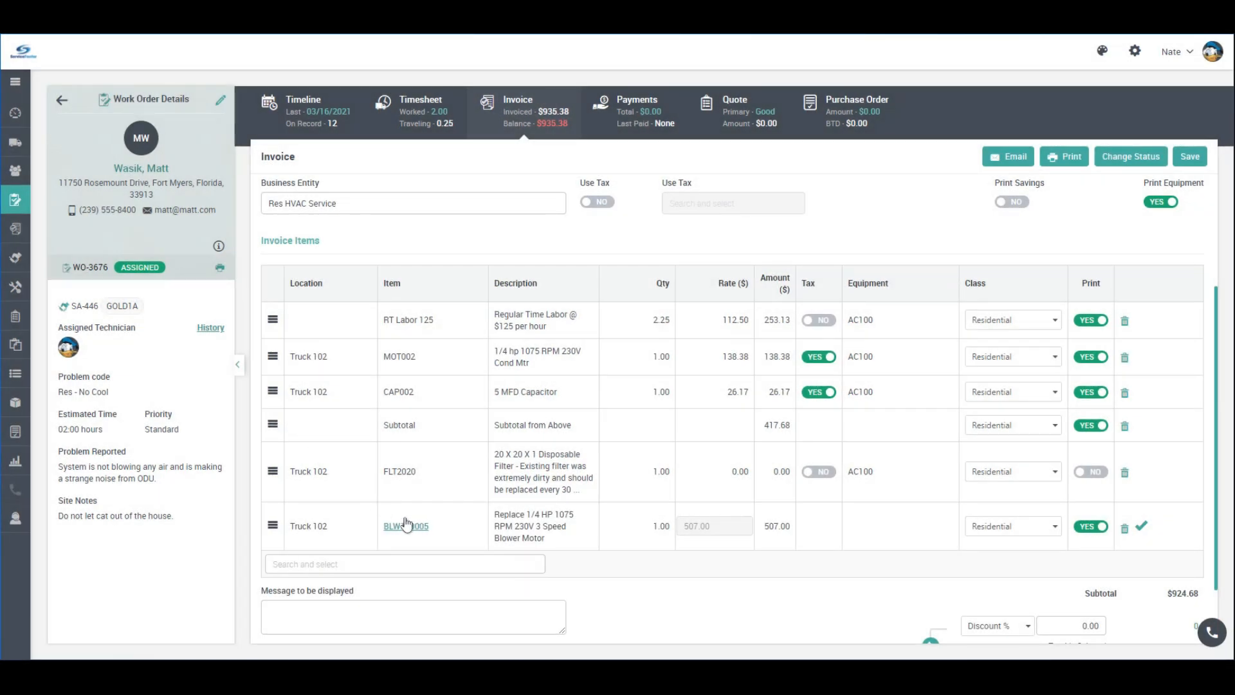
Step: Review the flat rate components of item BLW110005, and delete that item from the invoice
left_click(415, 528)
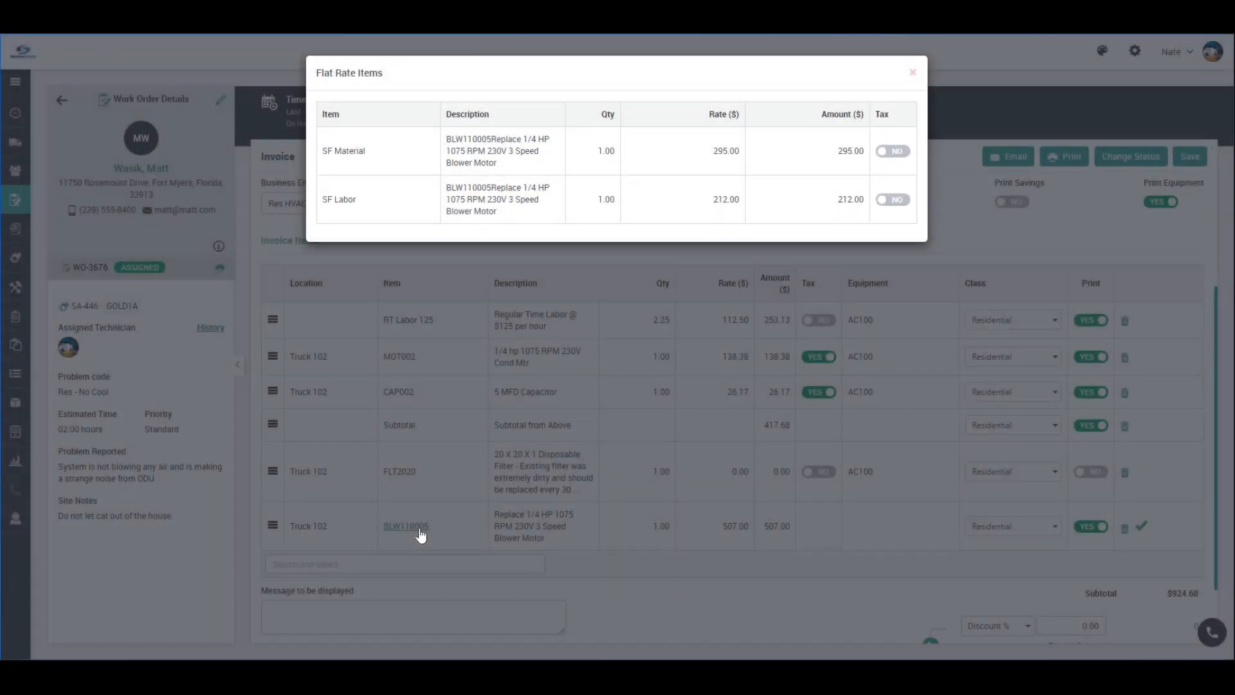
left_click(913, 73)
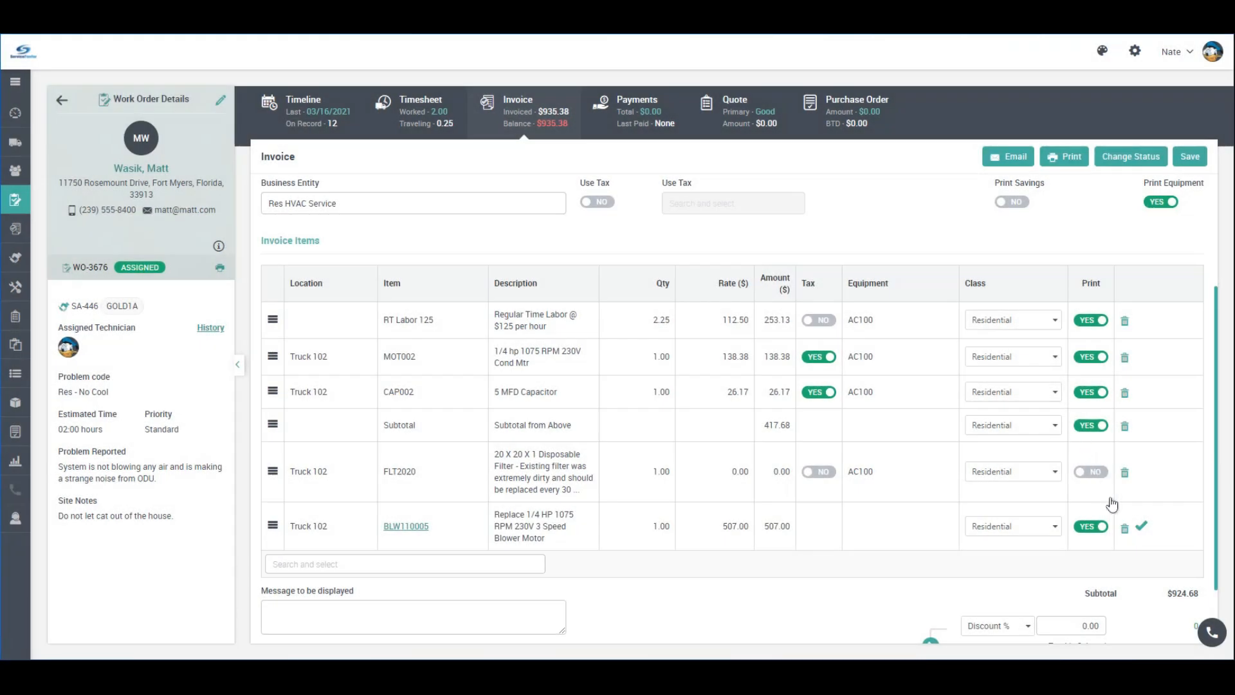
left_click(1126, 530)
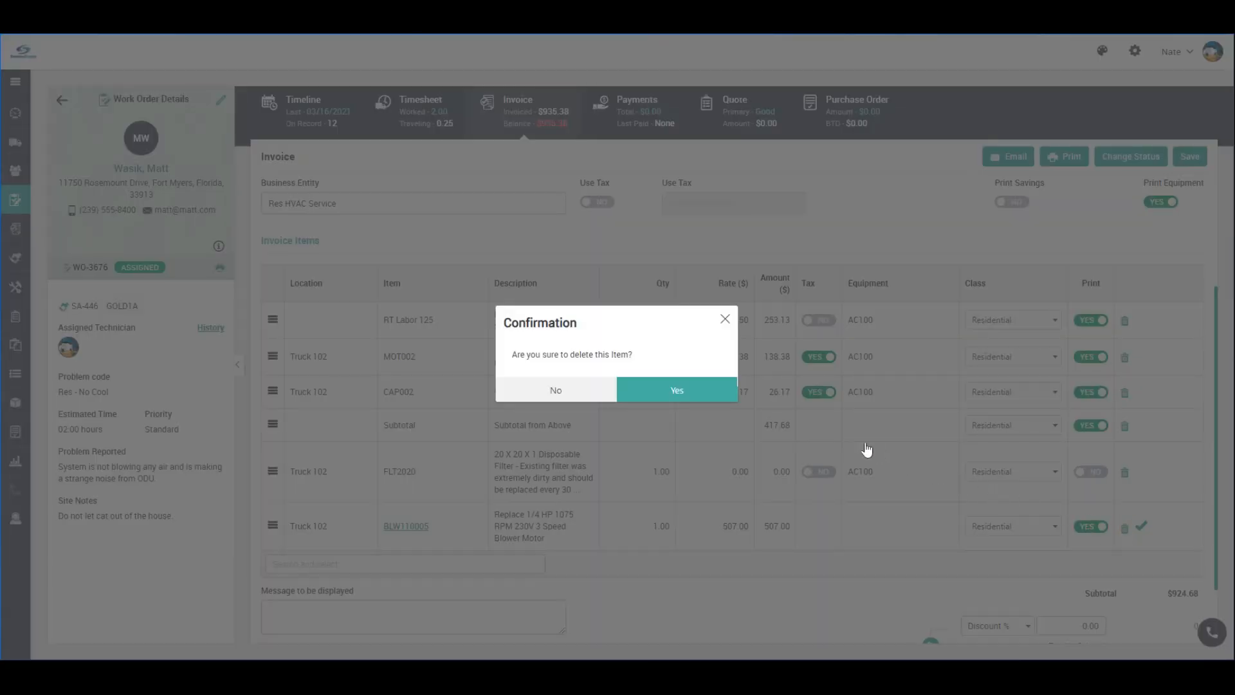
left_click(705, 394)
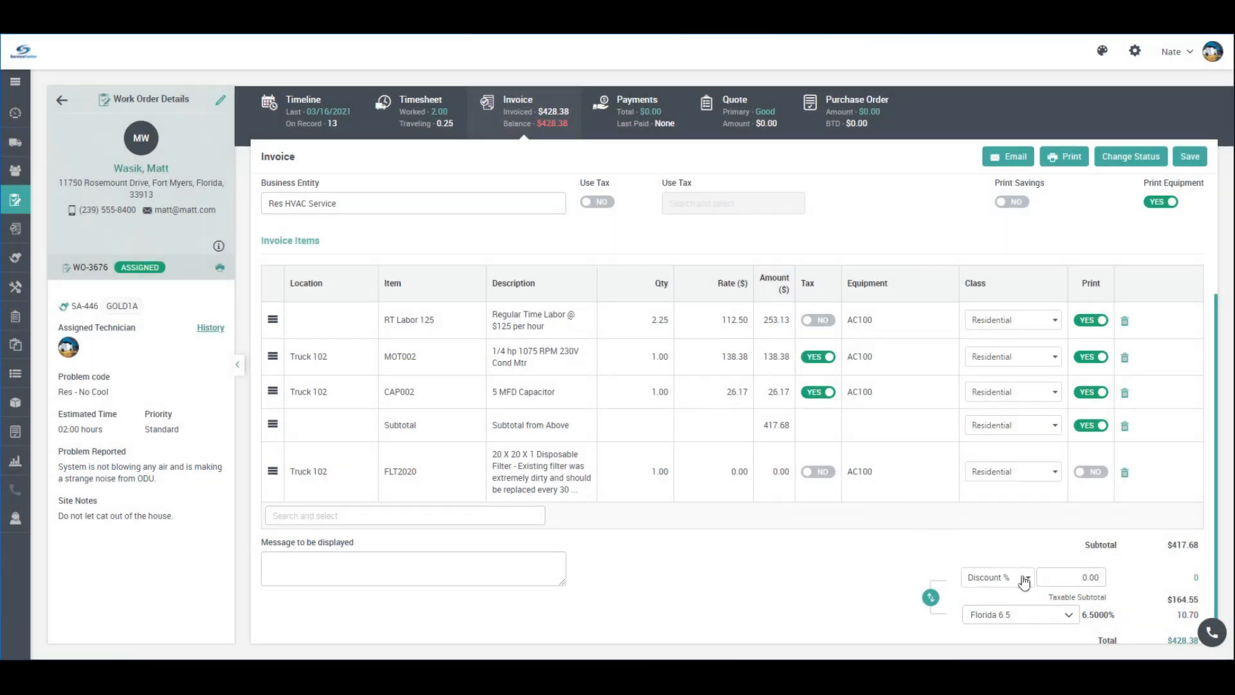
Step: Apply a Discount Value of 25 to the invoice and print the invoice
left_click(1026, 580)
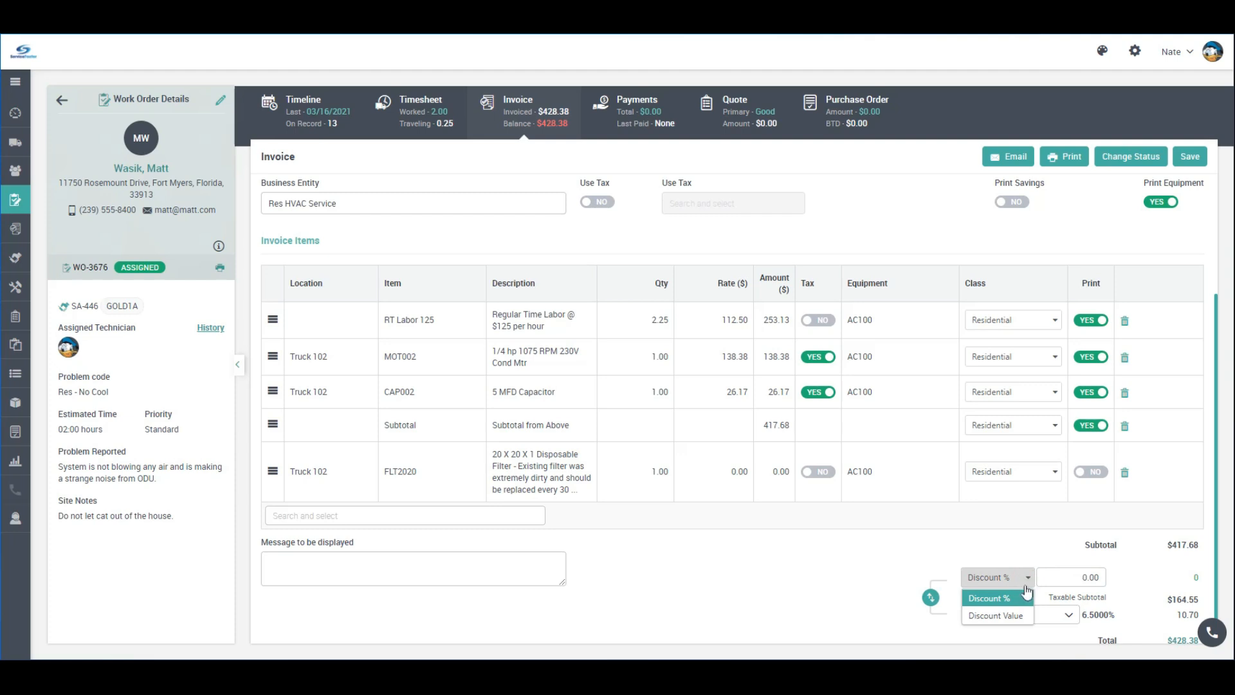
left_click(1013, 616)
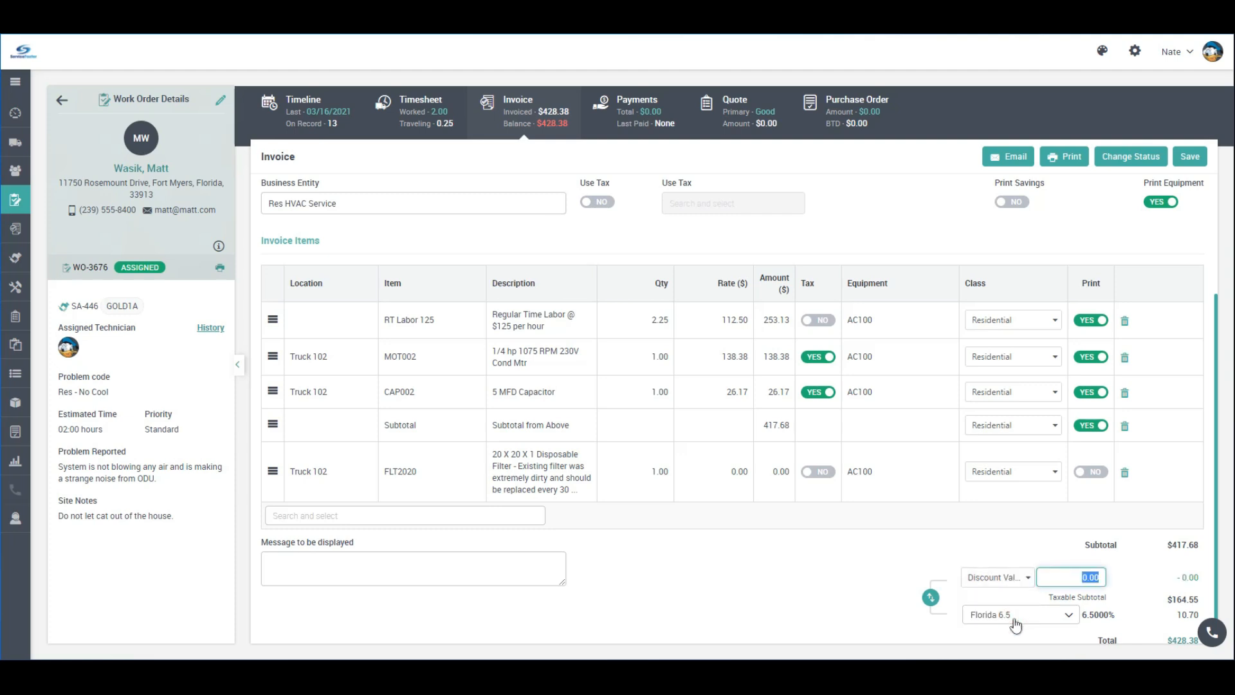
type("25")
left_click(1071, 165)
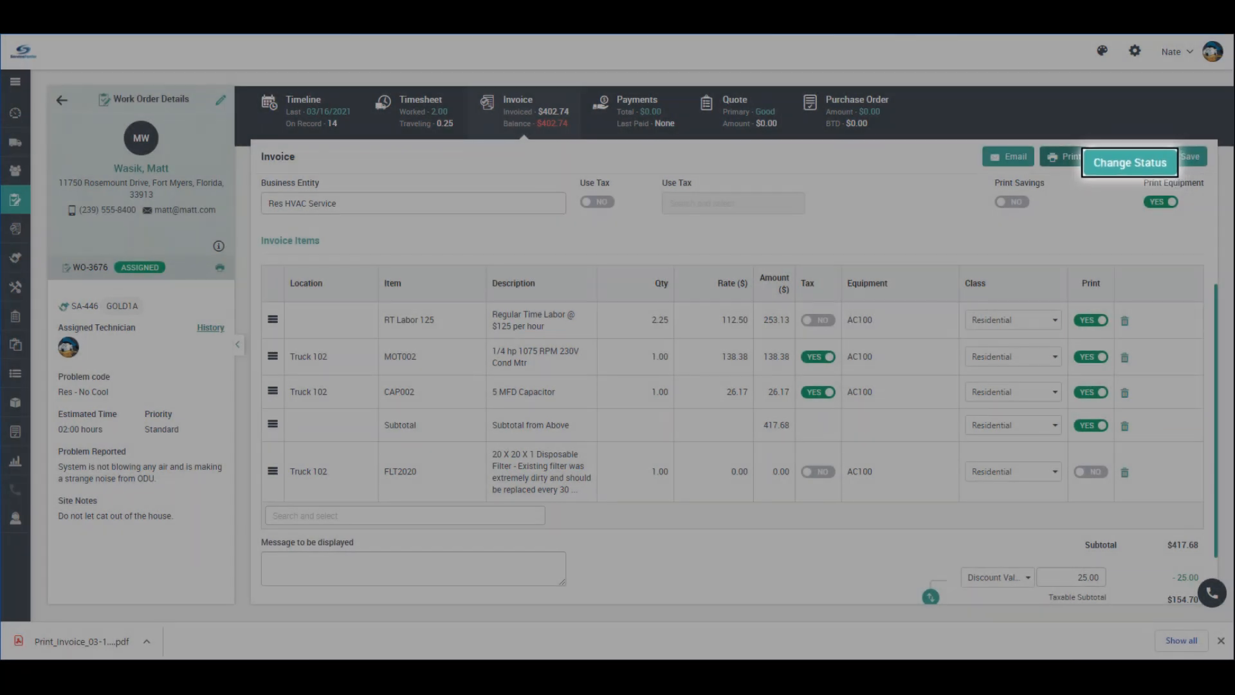
Step: Change the invoice status to Work Completed and post it to QBO
left_click(1131, 156)
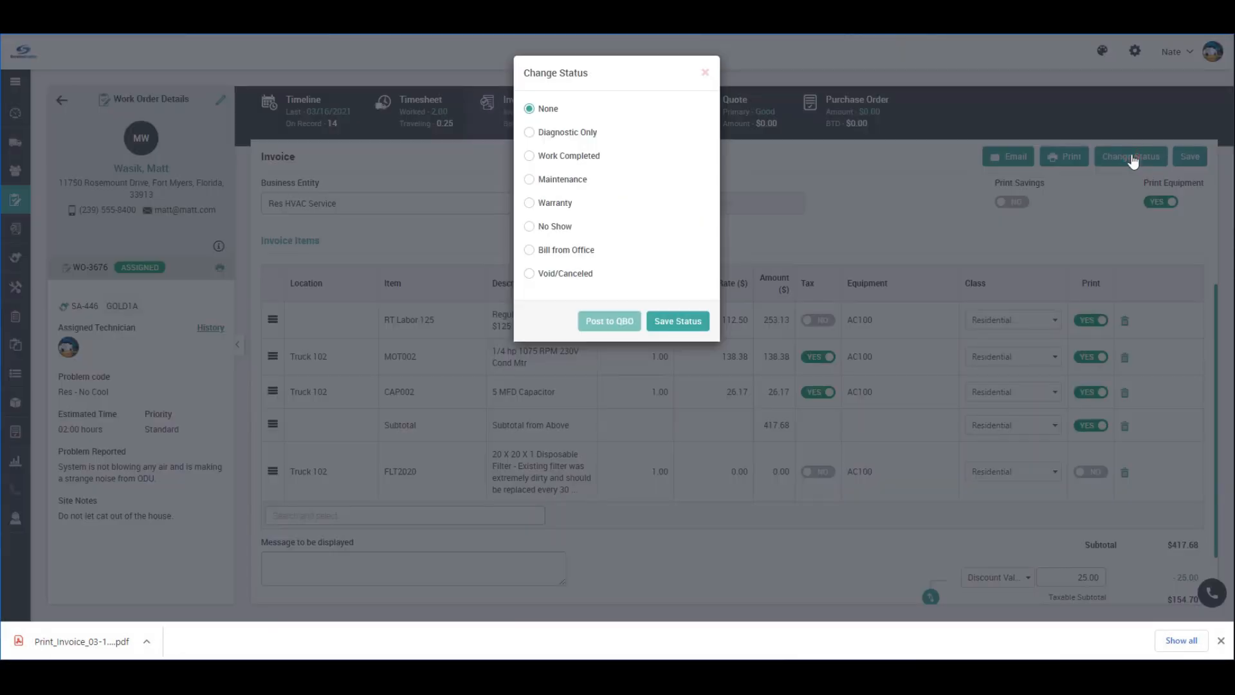
left_click(529, 157)
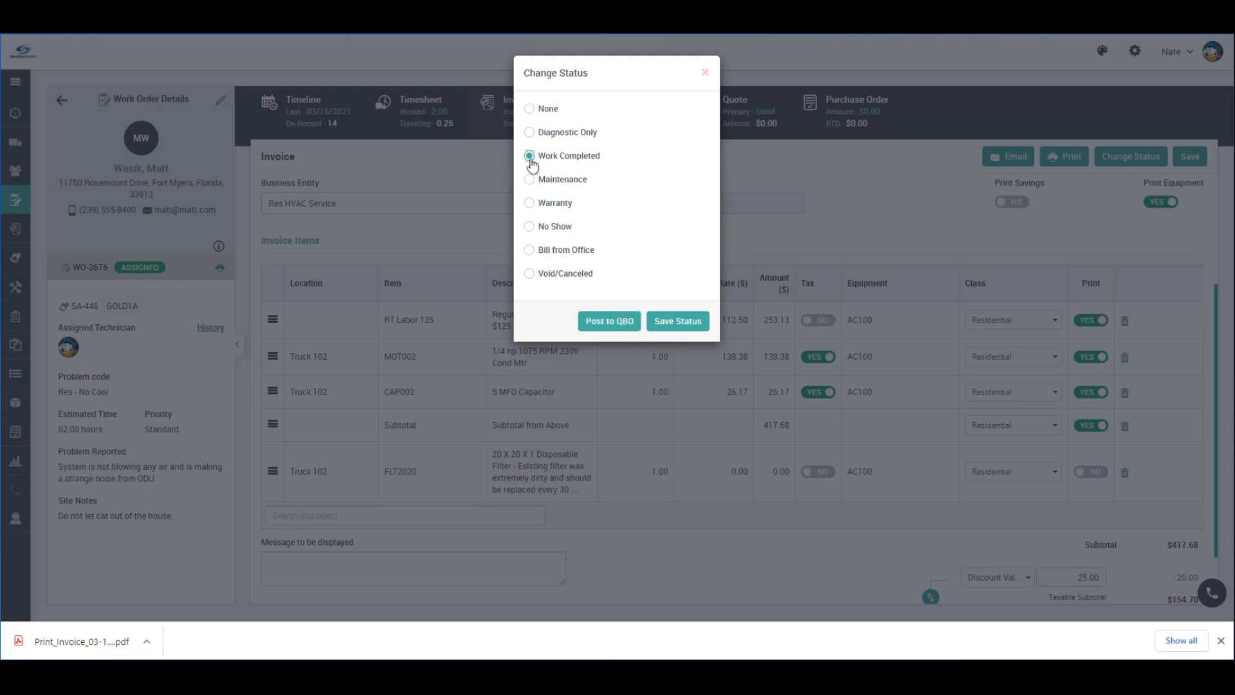
left_click(607, 320)
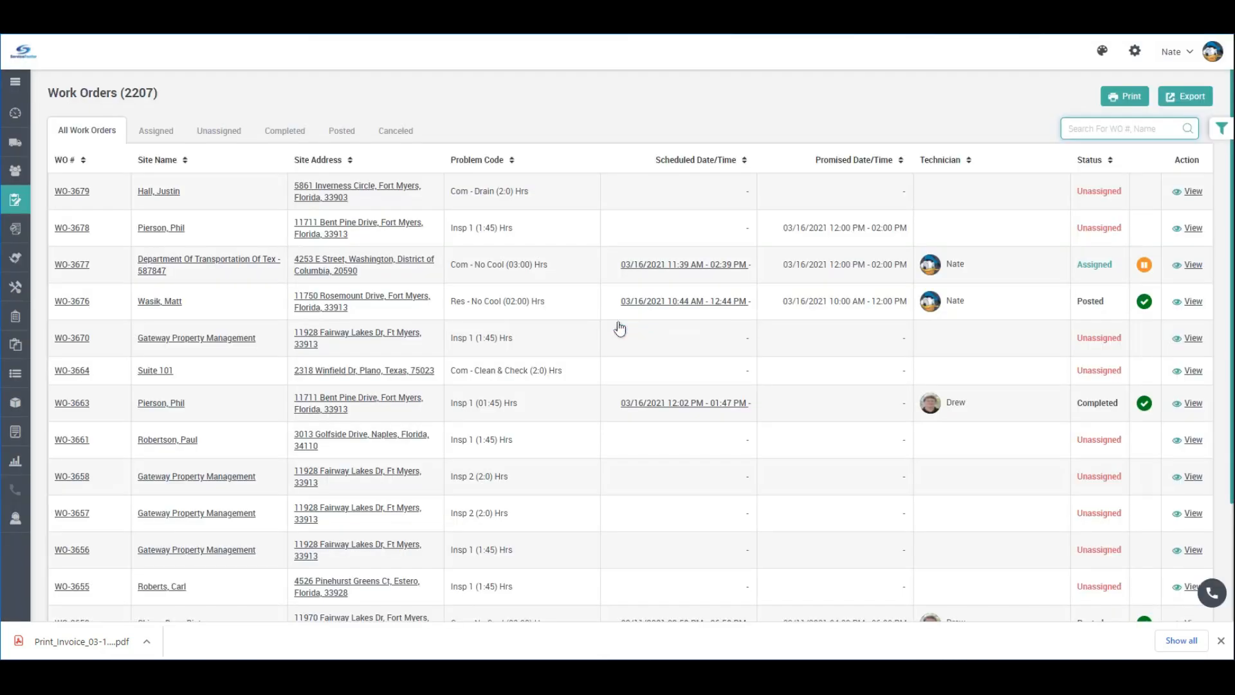